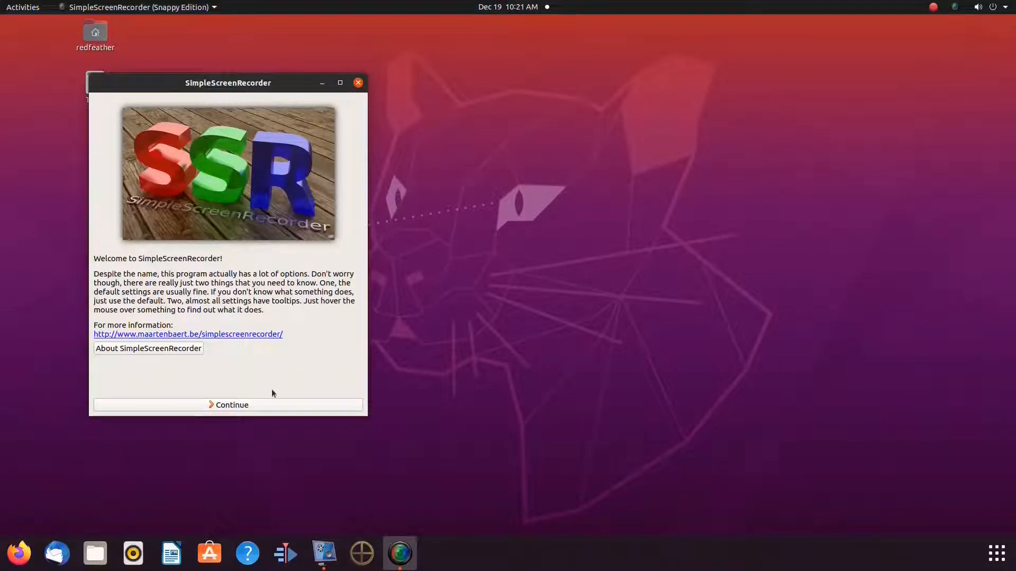
Enable video scaling at 1080 × 1920 for the full-screen recording and accept the input settings
click(222, 406)
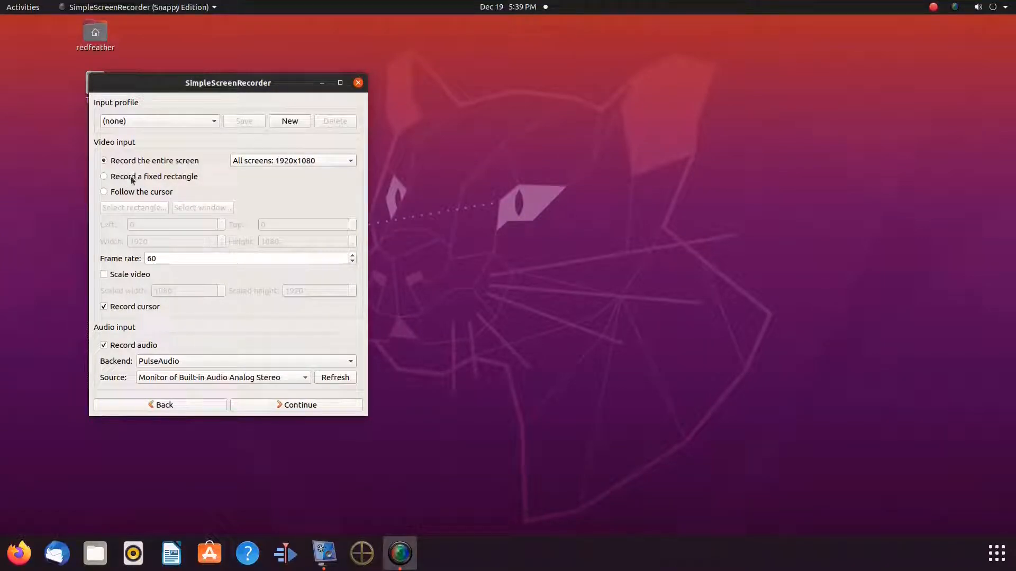
click(103, 274)
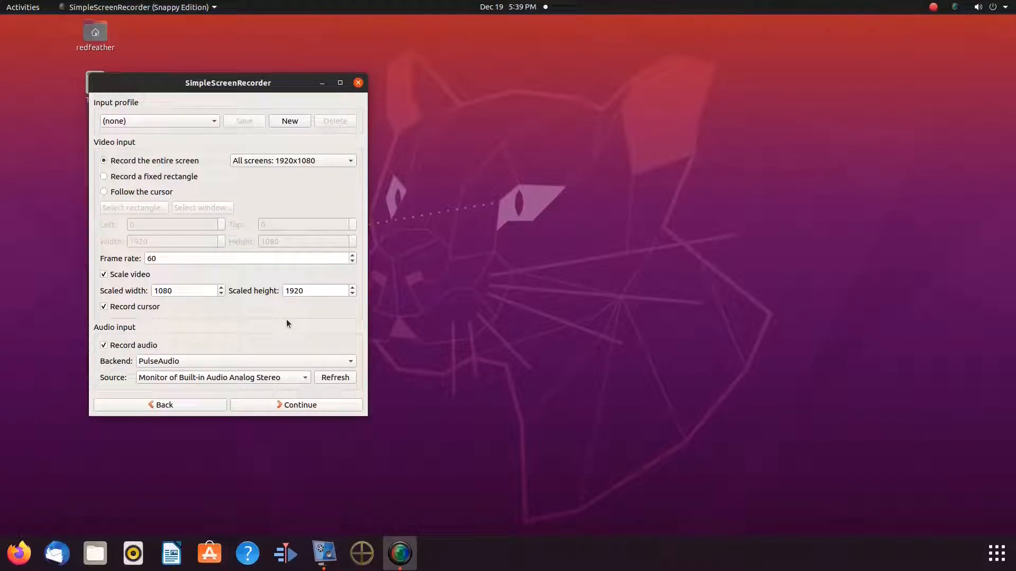
click(294, 406)
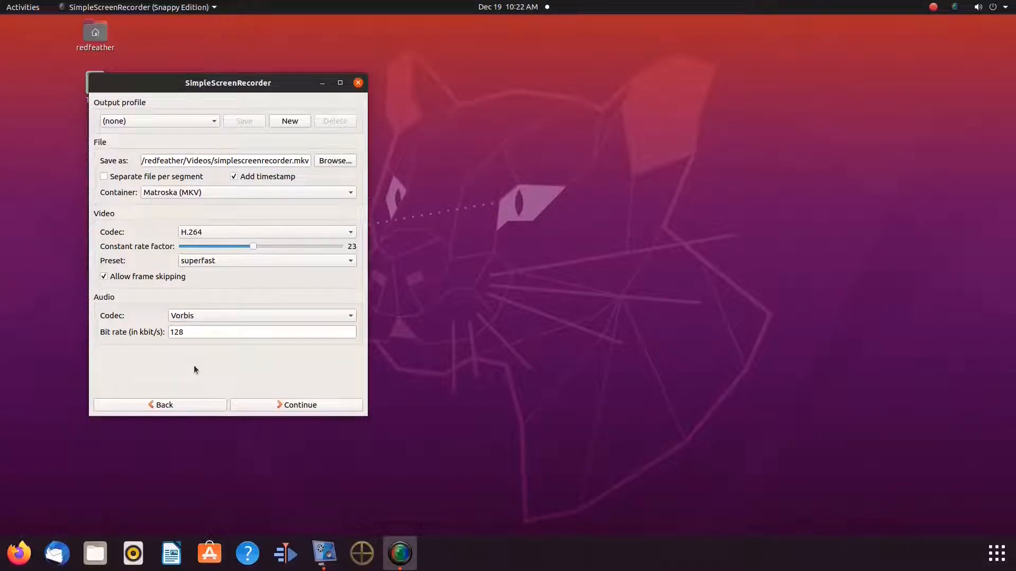
Accept the MKV output settings with H.264 video and Vorbis audio, and briefly preview the screen capture
click(285, 406)
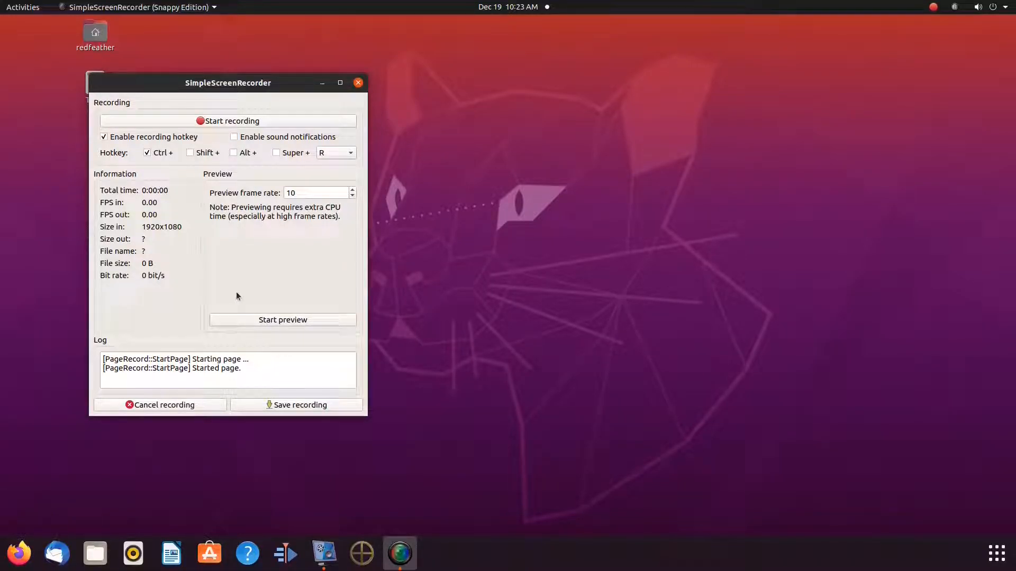
click(274, 320)
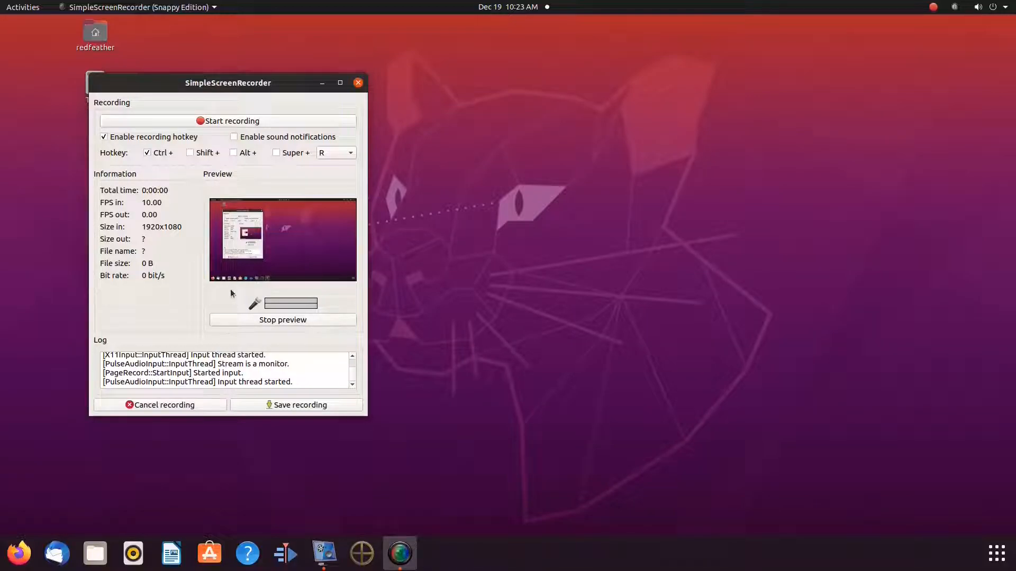
click(275, 321)
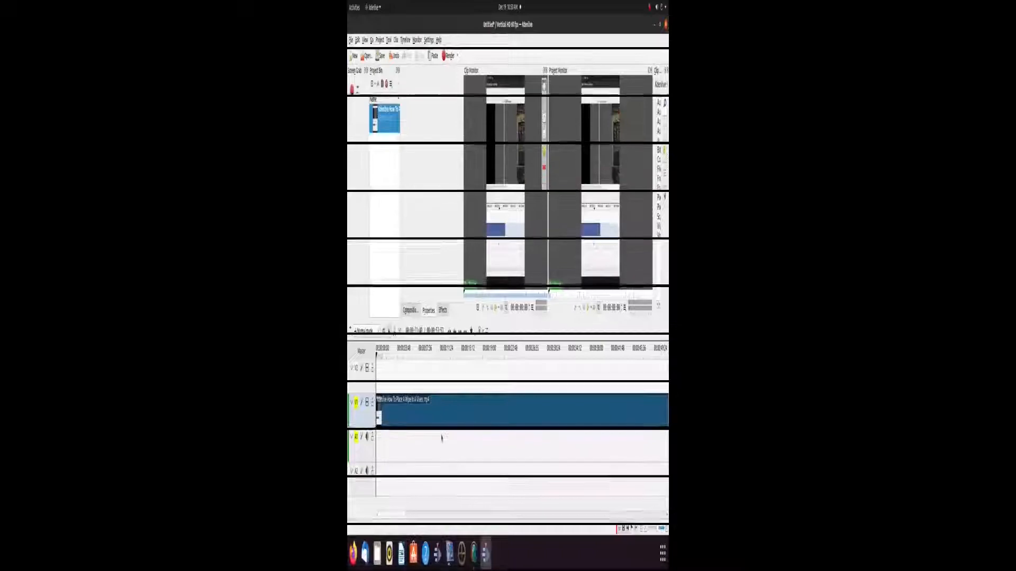
In Kdenlive, cut the V1 clip at about 13 and 27 seconds and delete the remainder after the second cut
key(x)
click(453, 413)
click(529, 413)
key(s)
right_click(553, 412)
click(566, 478)
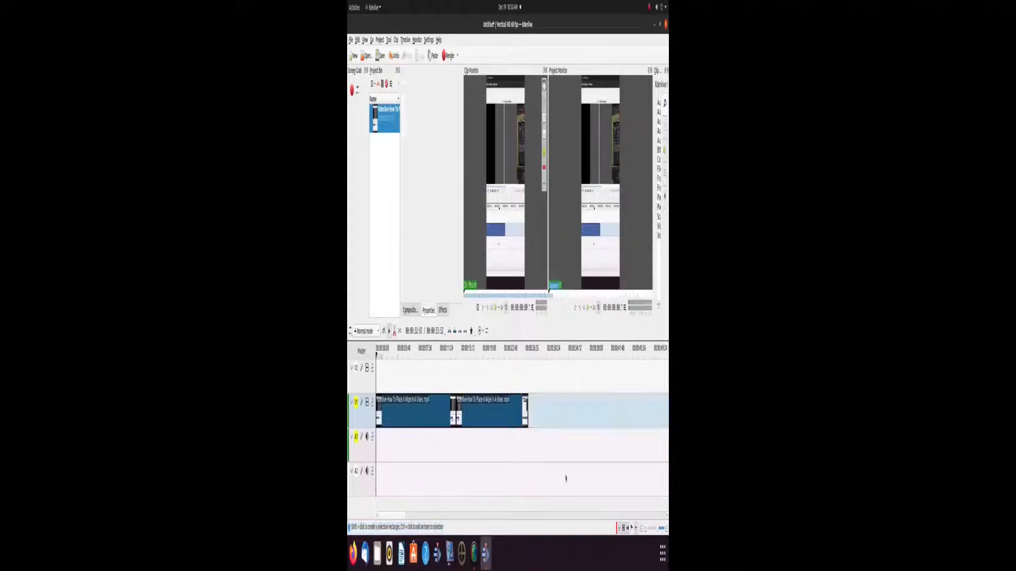
Add two adjoining wipe compositions below the V1 clips, one on each side of the cut
right_click(442, 380)
click(463, 451)
drag(450, 394, 450, 450)
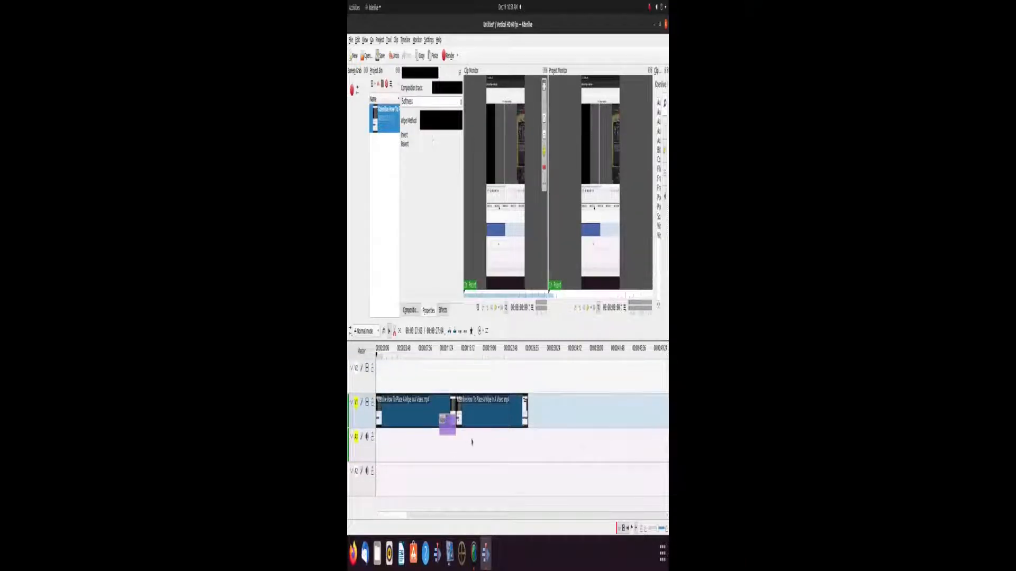
right_click(472, 442)
click(492, 510)
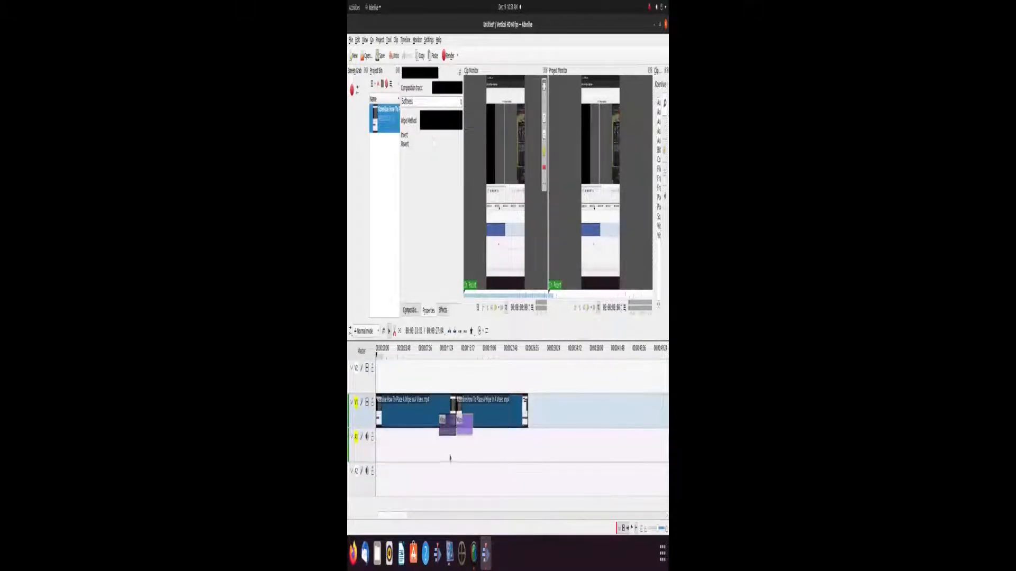
Set the first wipe's method to burst.pgm and play the timeline from just before that wipe
click(463, 428)
click(441, 120)
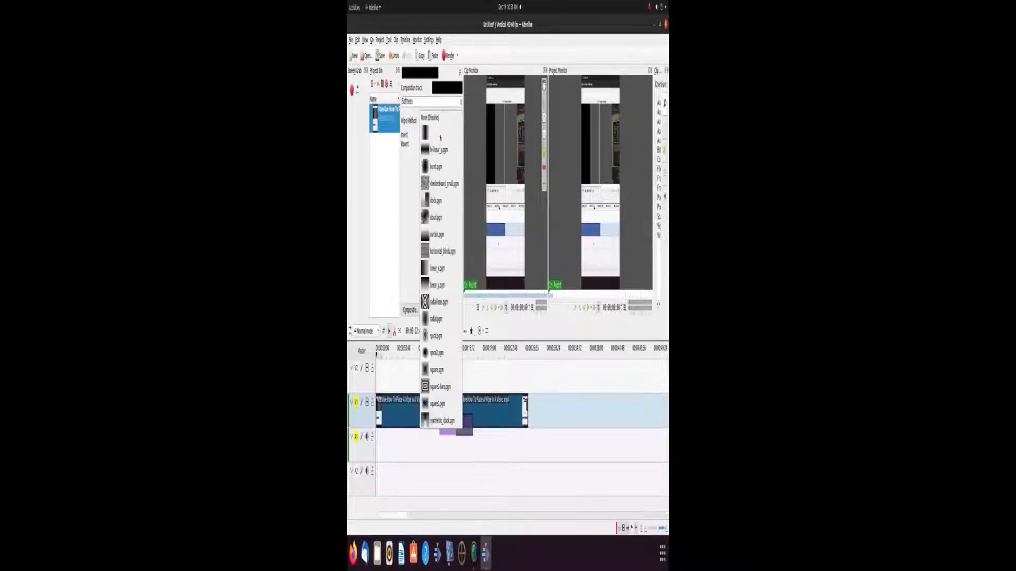
click(435, 166)
click(439, 448)
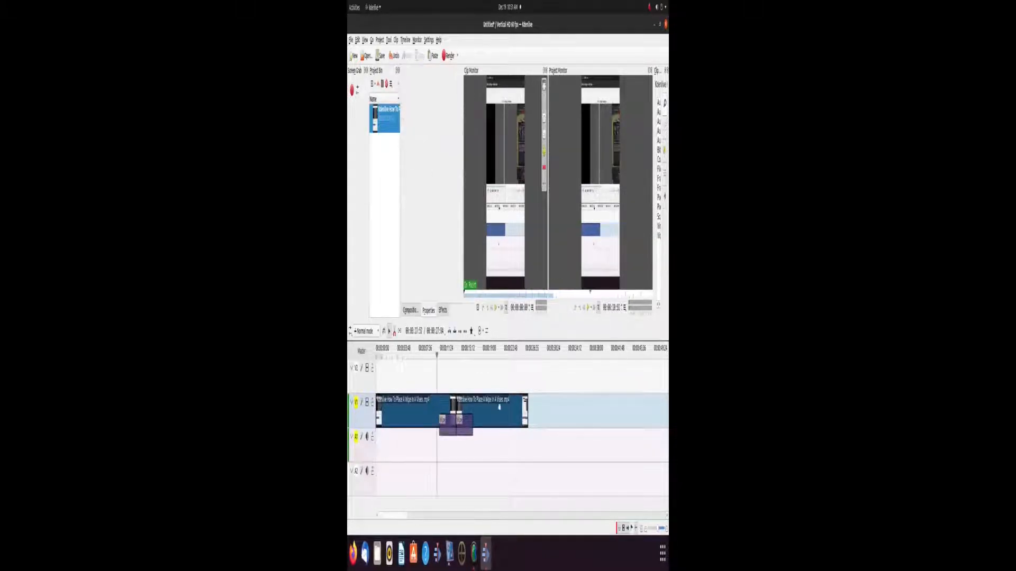
click(588, 309)
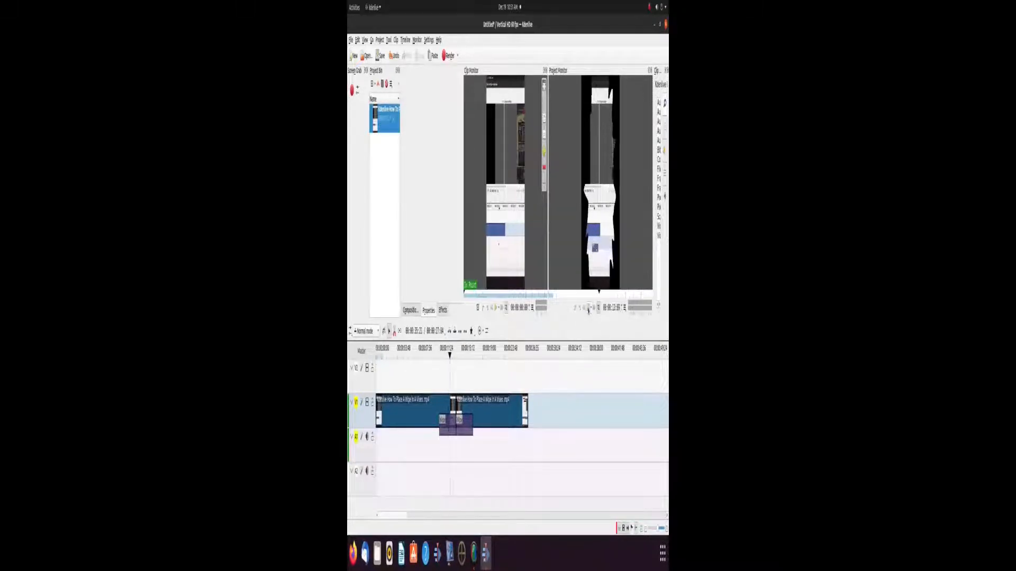
Set the second wipe's method to cloud.pgm and play the timeline from the start of that wipe
click(463, 433)
click(447, 121)
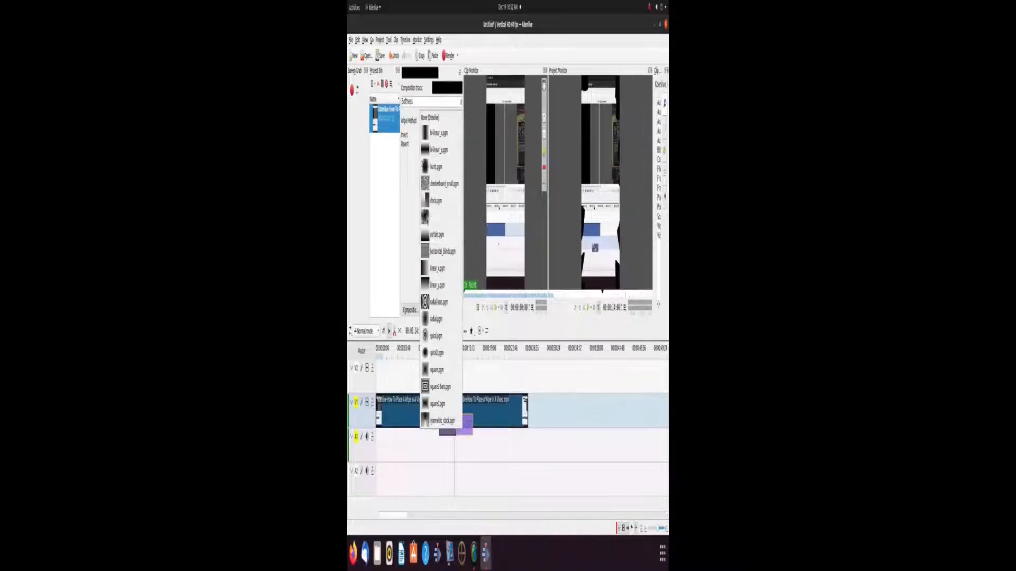
click(427, 221)
click(457, 451)
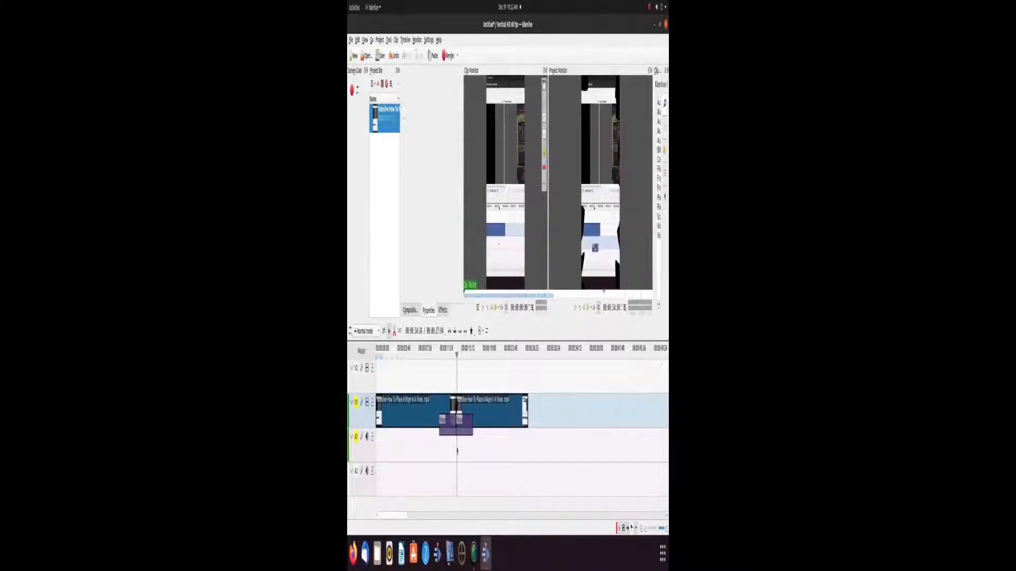
click(589, 310)
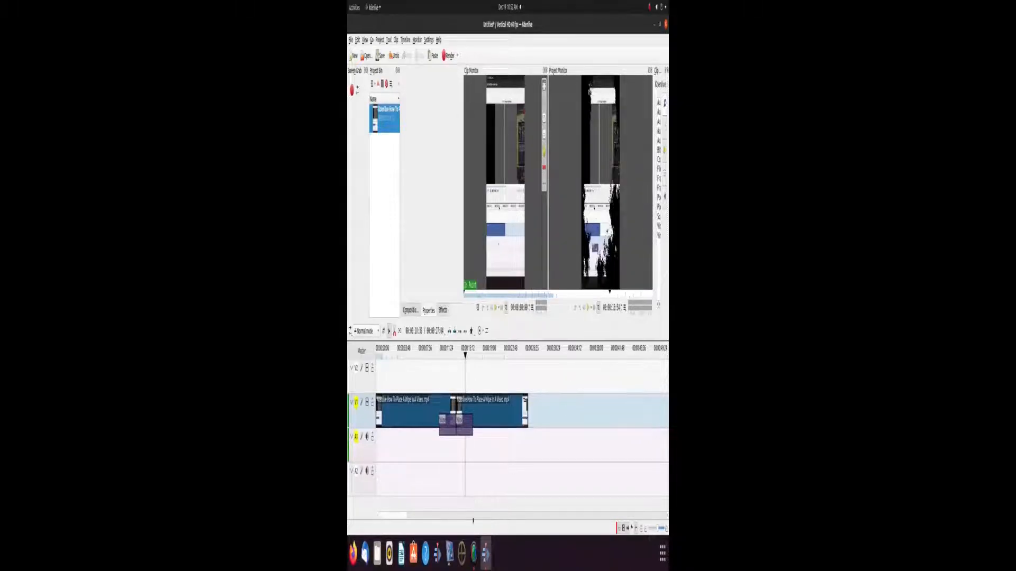
Switch to SimpleScreenRecorder, minimize its window while it records, and bring the 0 A.D. game window to the front
click(474, 554)
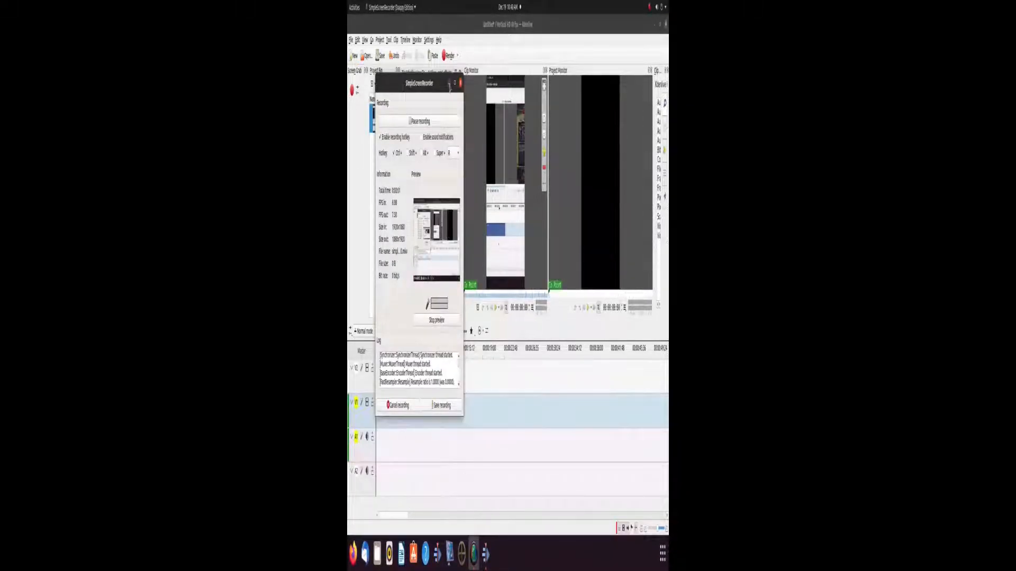
click(453, 83)
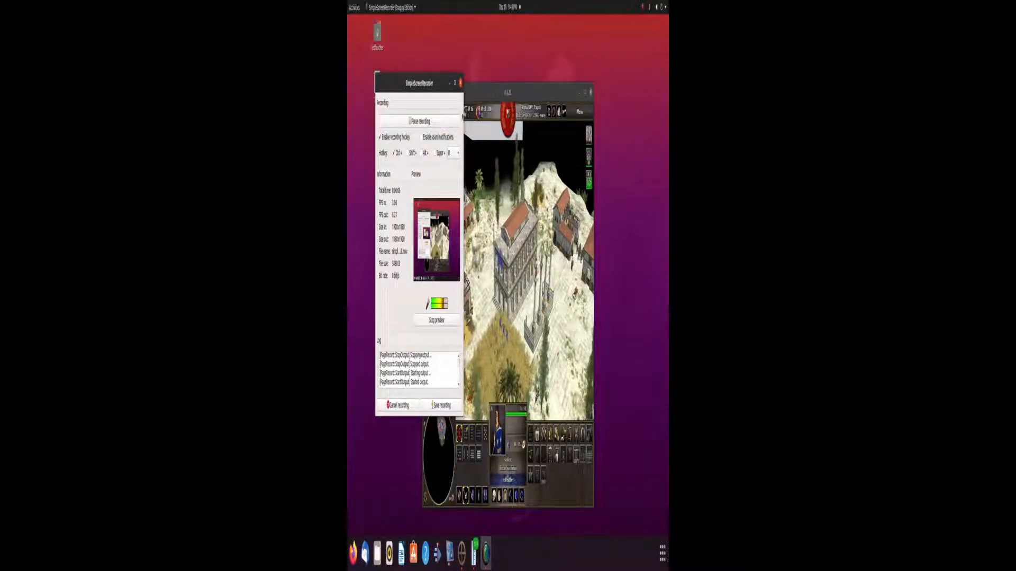
click(486, 95)
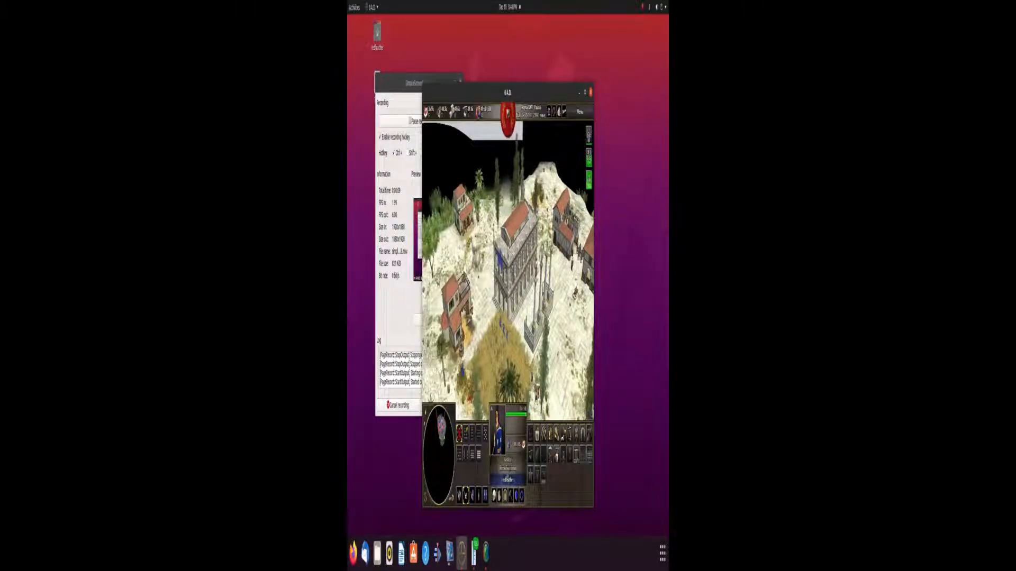